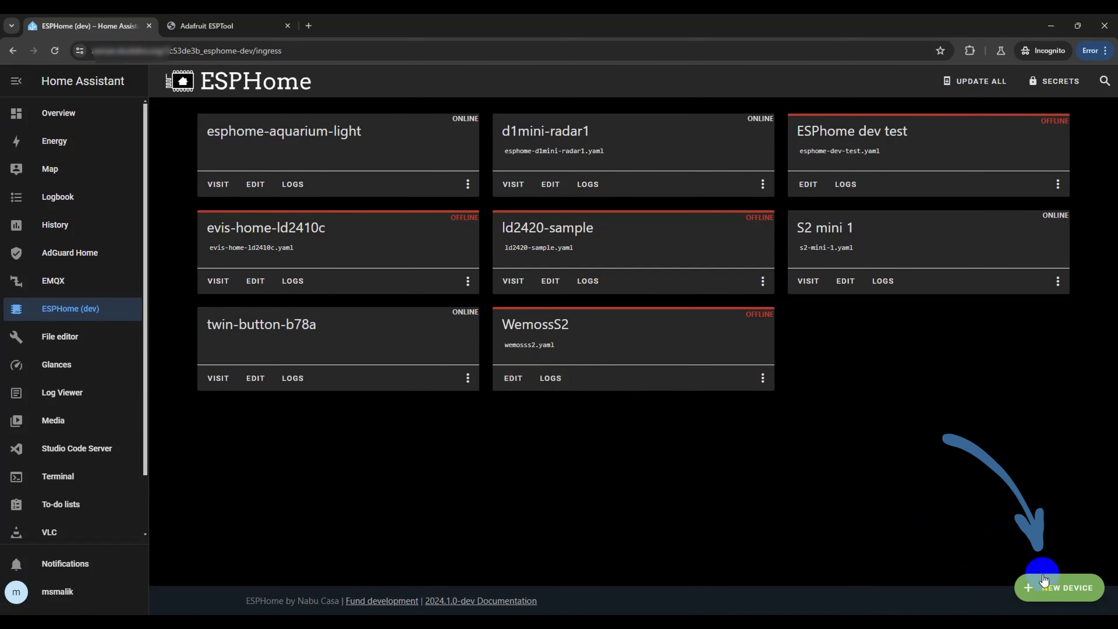
# - Create an ESP32-S2 device configuration named WemossS2test, skipping installation onto the board
pyautogui.click(1049, 584)
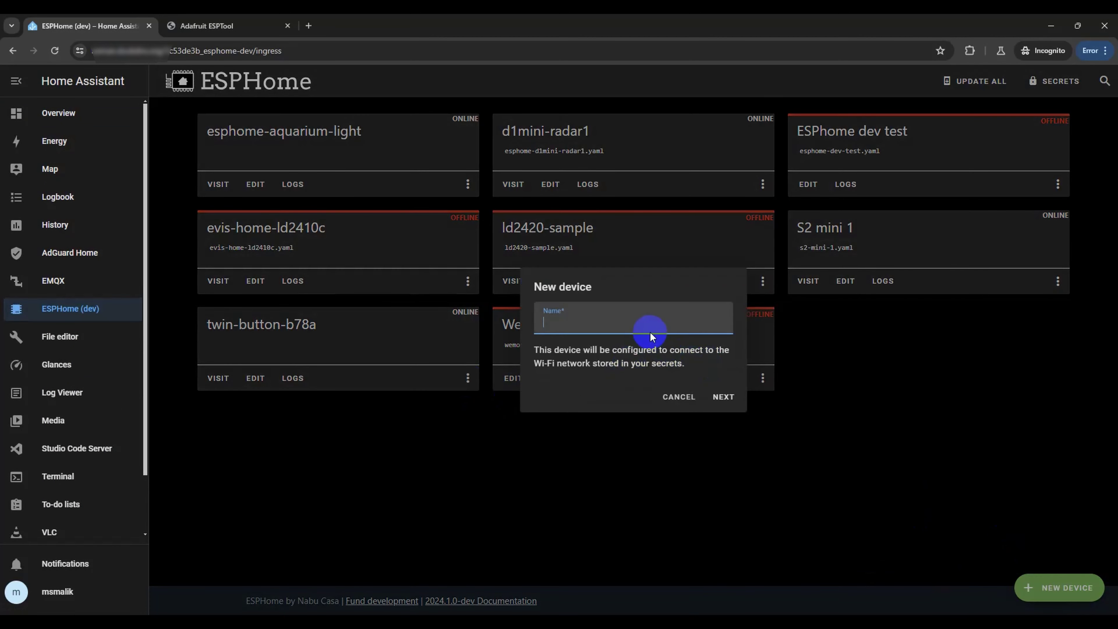
pyautogui.write('W')
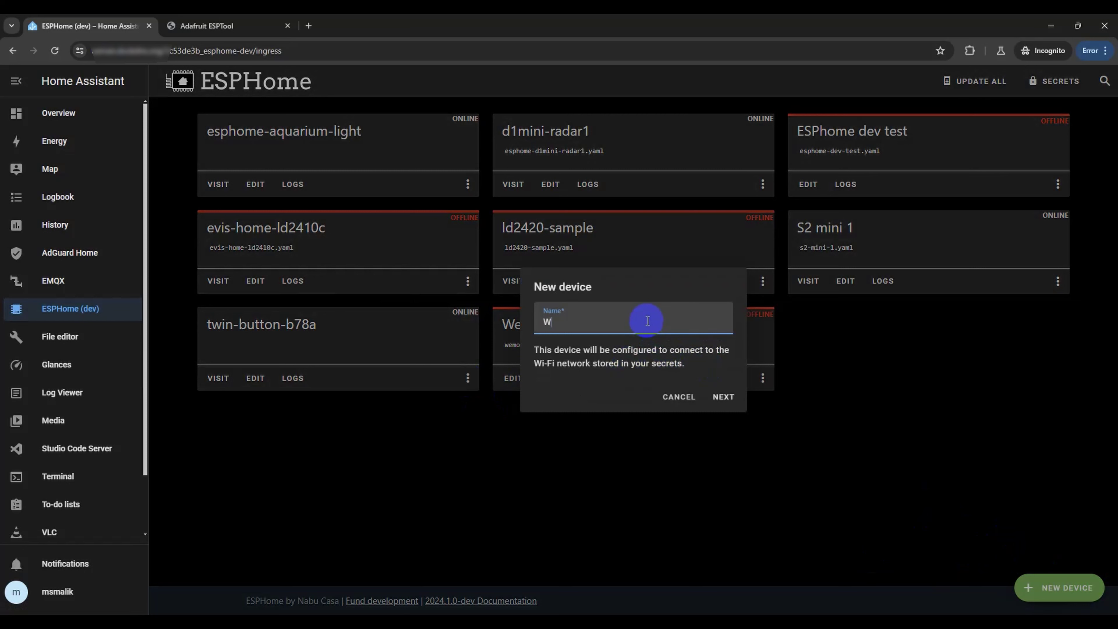
pyautogui.write('emoss')
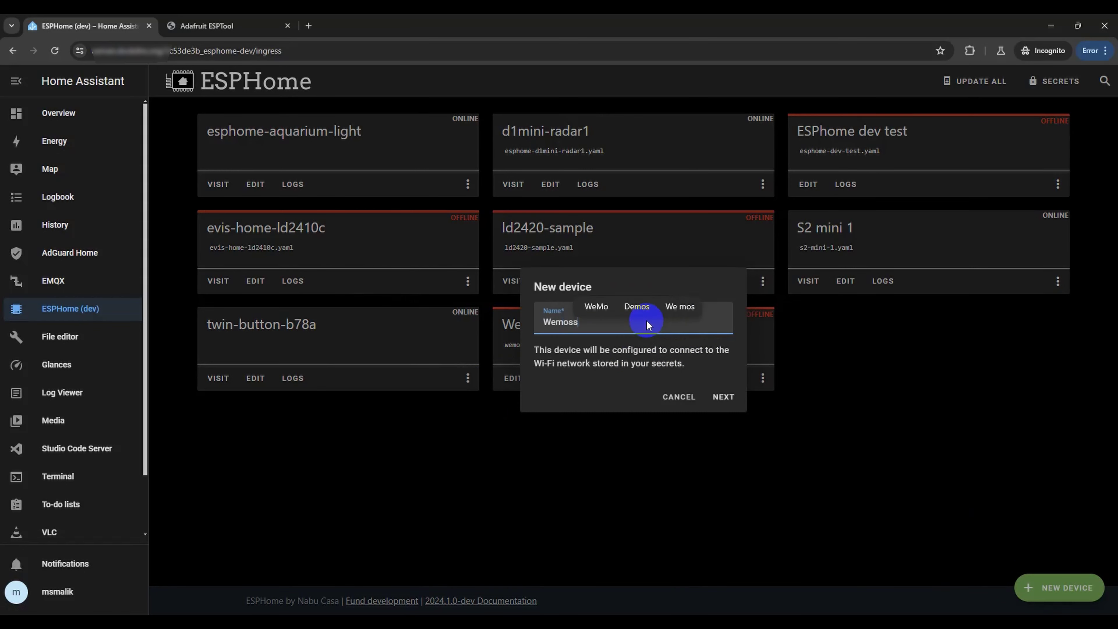
pyautogui.write('S22')
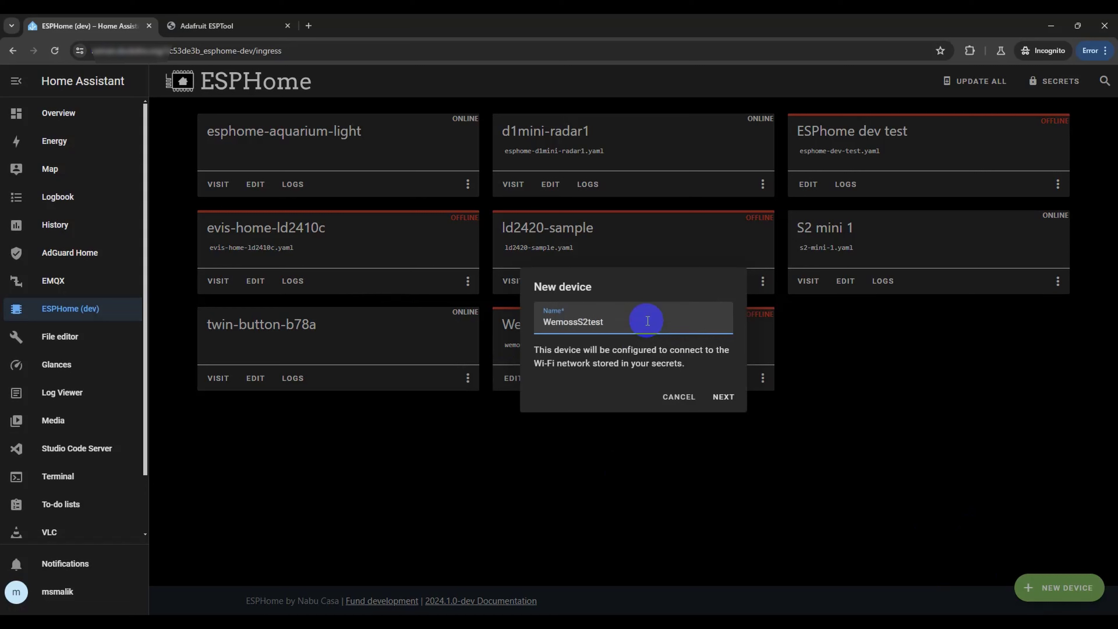
pyautogui.click(724, 397)
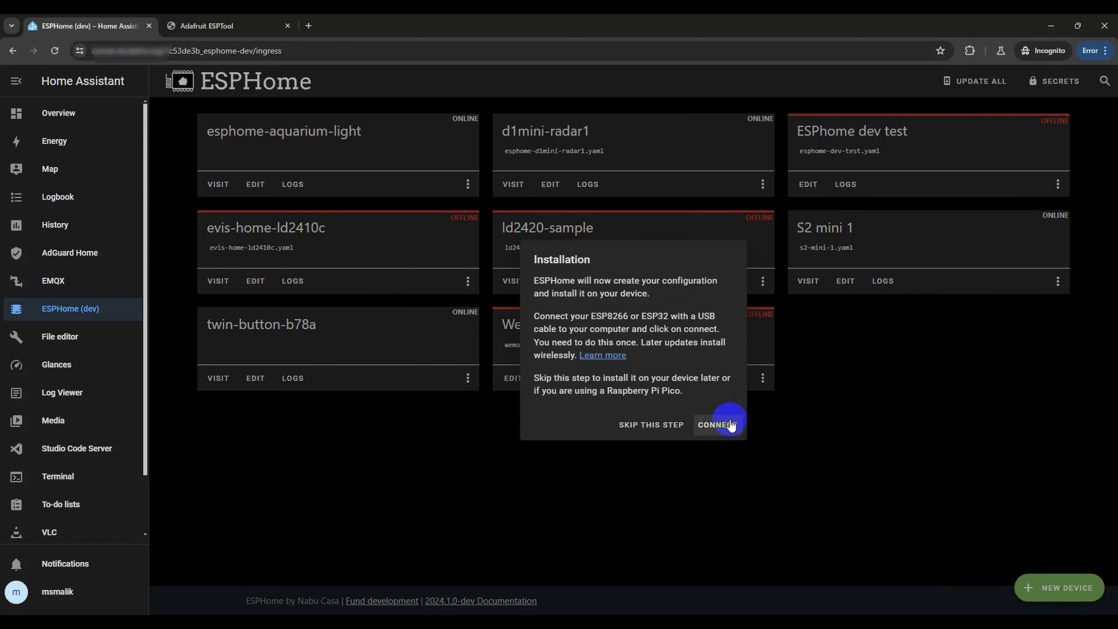
pyautogui.click(665, 426)
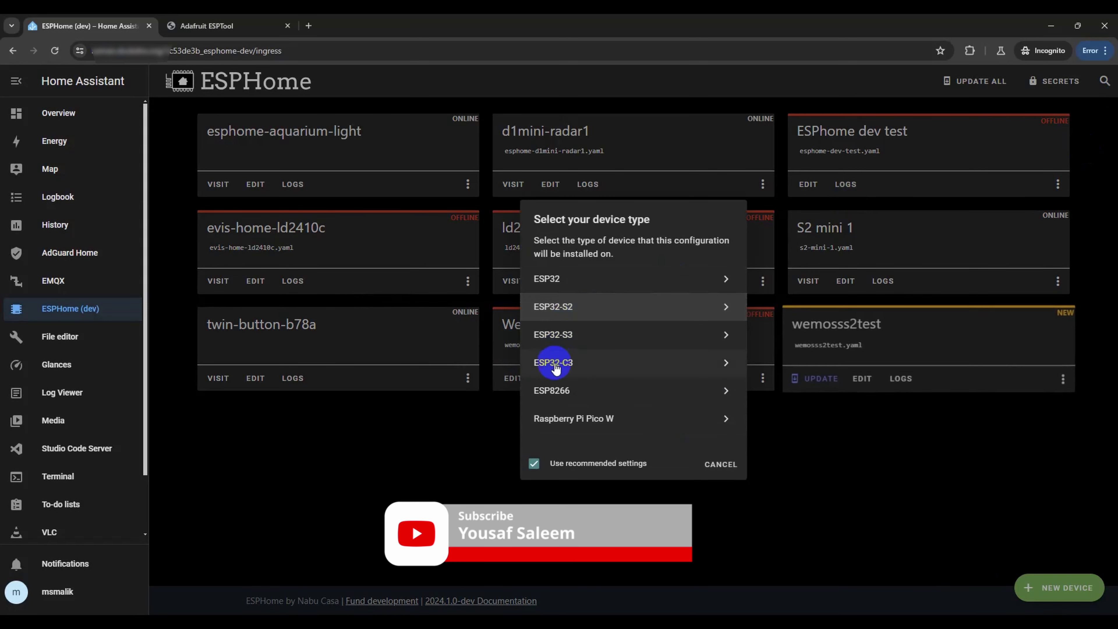
pyautogui.click(698, 359)
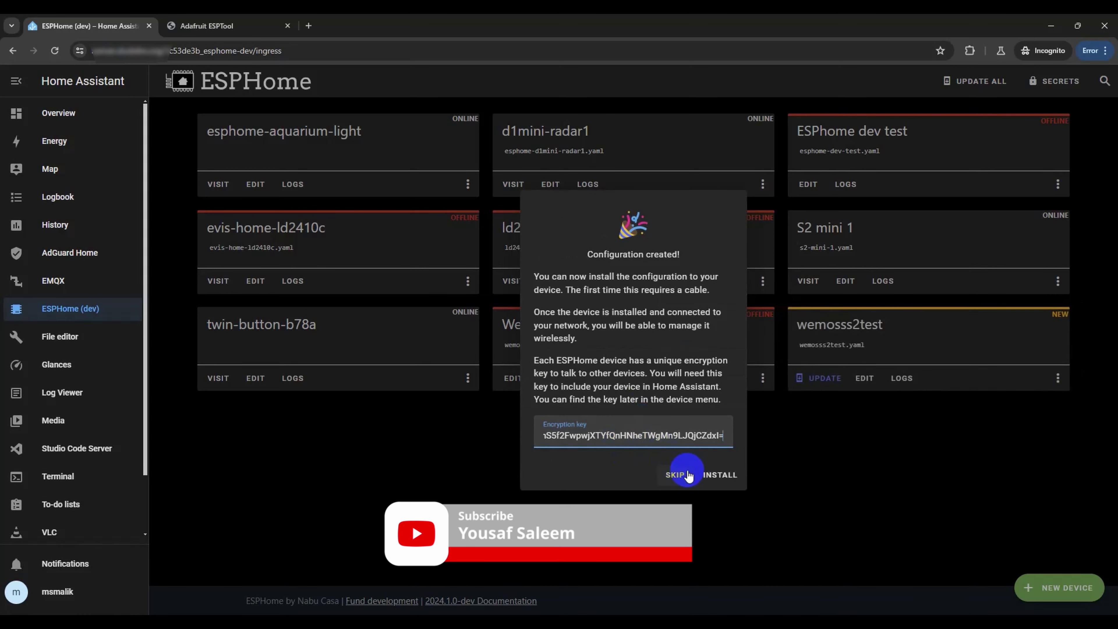
pyautogui.click(675, 475)
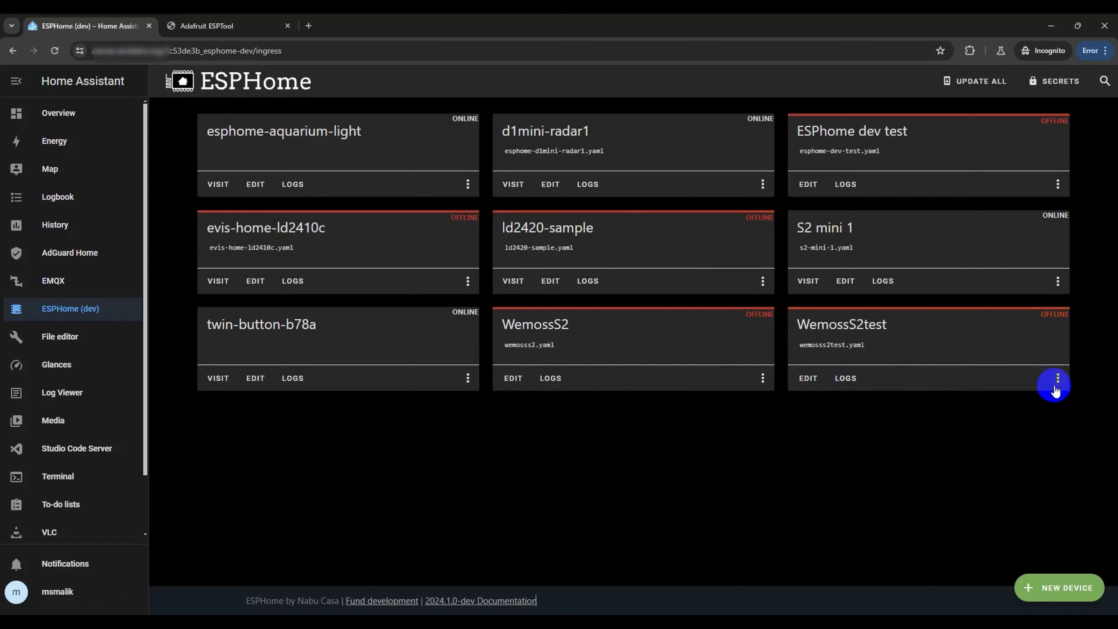
# - Compile the WemossS2test firmware through Install > Manual download and save it in Modern format
pyautogui.click(1057, 386)
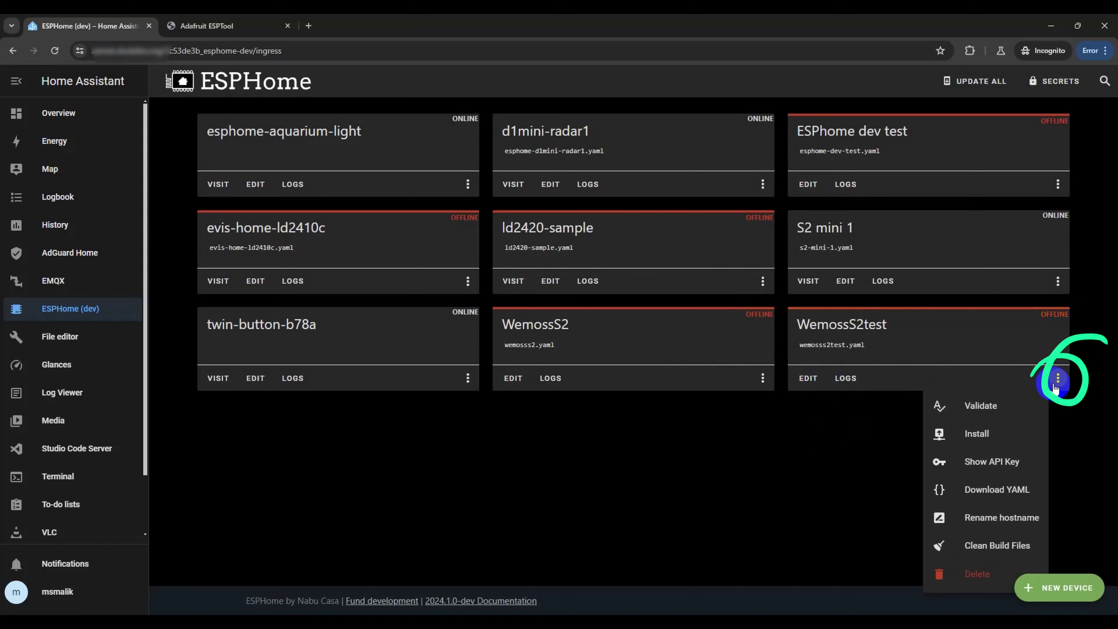
pyautogui.click(976, 436)
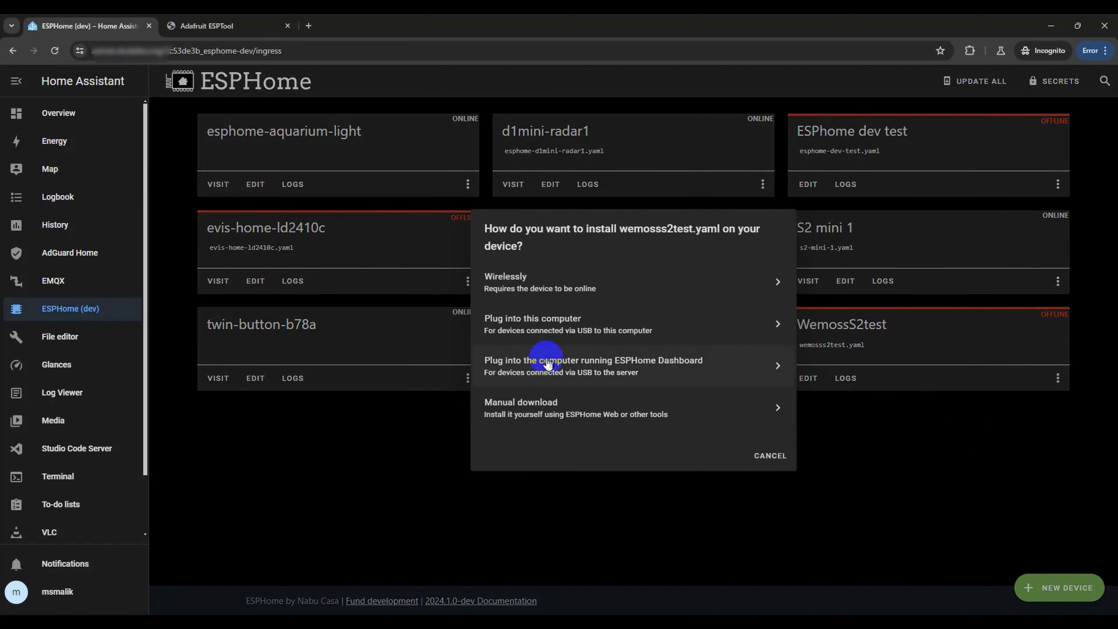
pyautogui.click(541, 406)
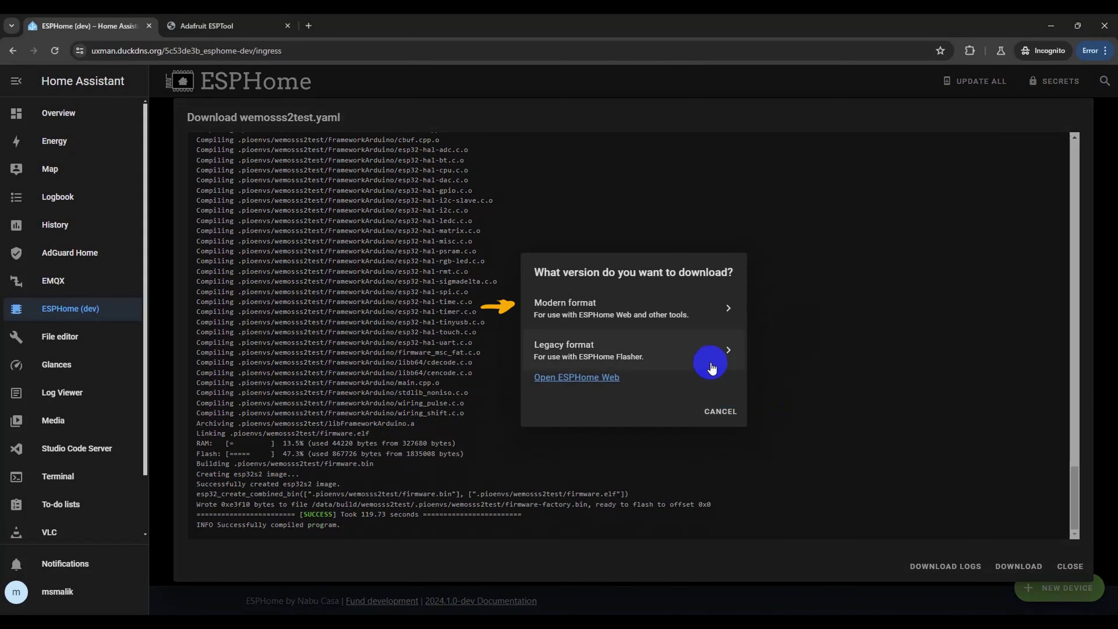
pyautogui.click(689, 307)
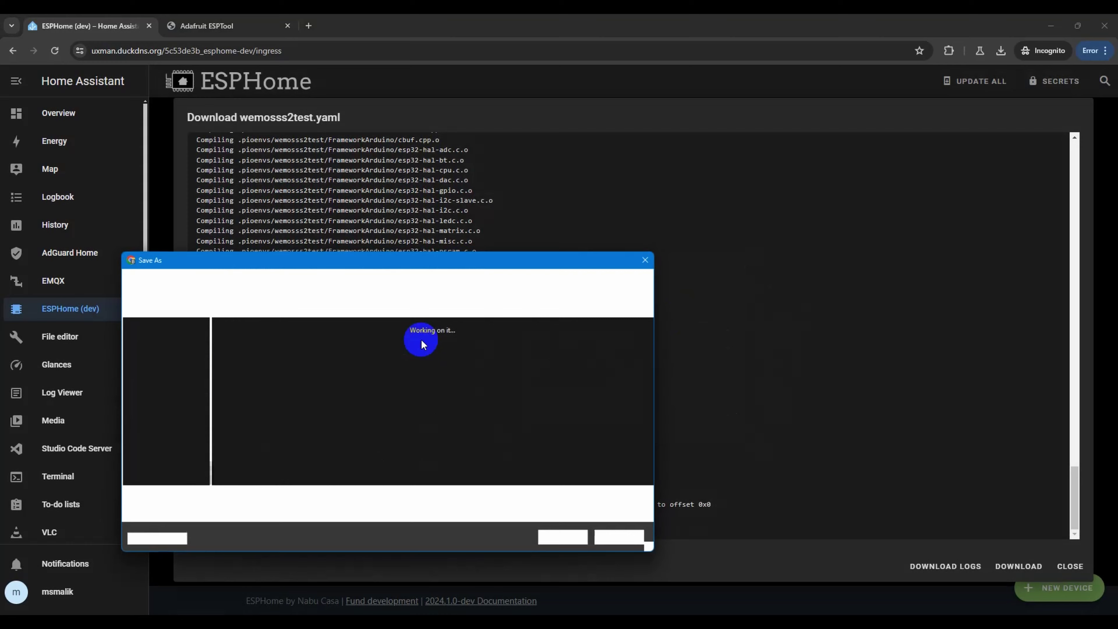
pyautogui.click(570, 537)
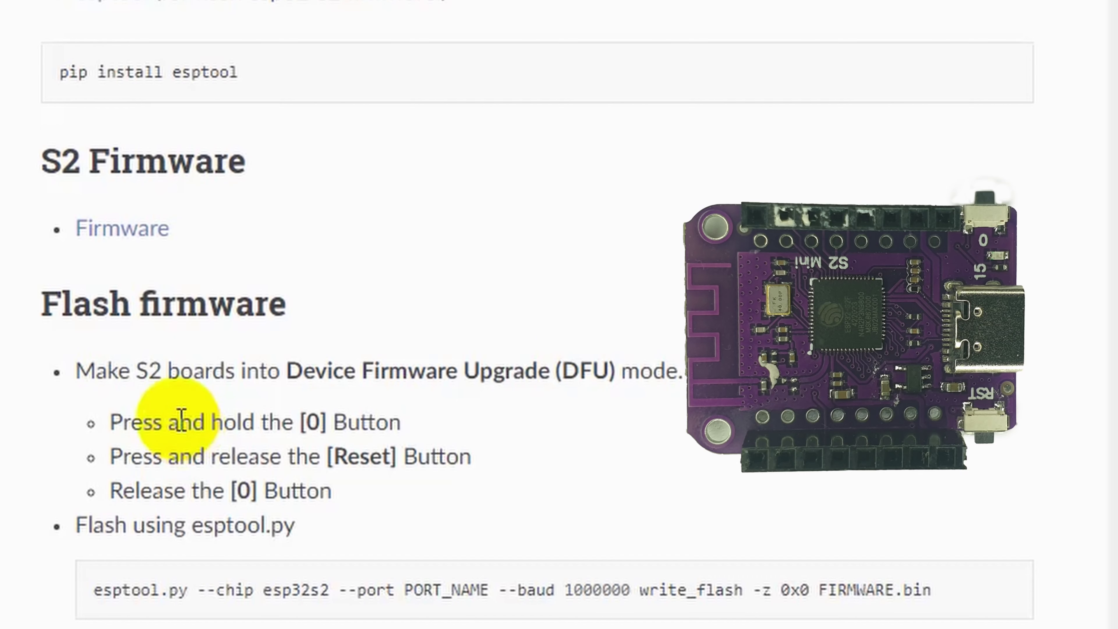
# - Highlight the DFU steps: hold [0], press and release [Reset], release [0], flash with esptool.py
pyautogui.moveTo(111, 423); pyautogui.dragTo(437, 421)
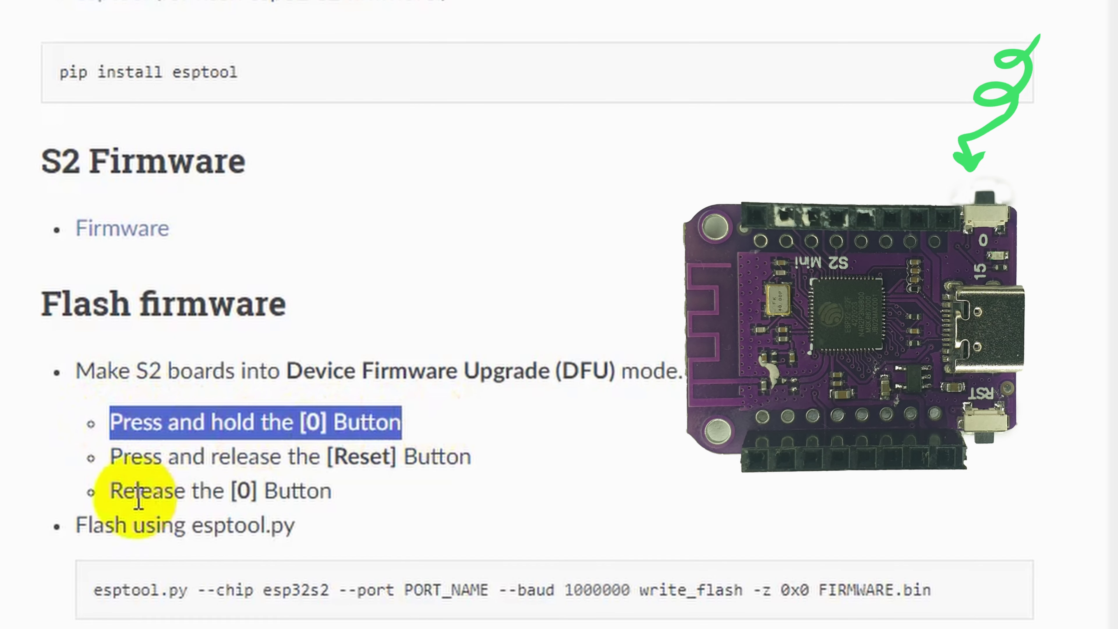
pyautogui.moveTo(110, 456); pyautogui.dragTo(472, 460)
pyautogui.moveTo(122, 492); pyautogui.dragTo(300, 493)
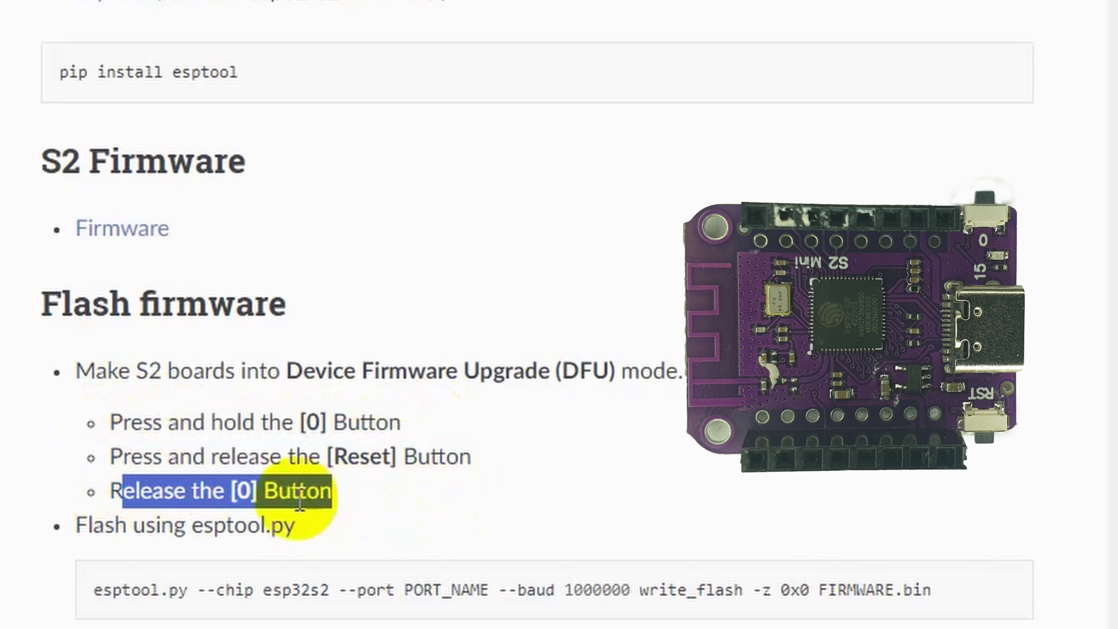
pyautogui.moveTo(88, 525); pyautogui.dragTo(368, 537)
pyautogui.click(368, 537)
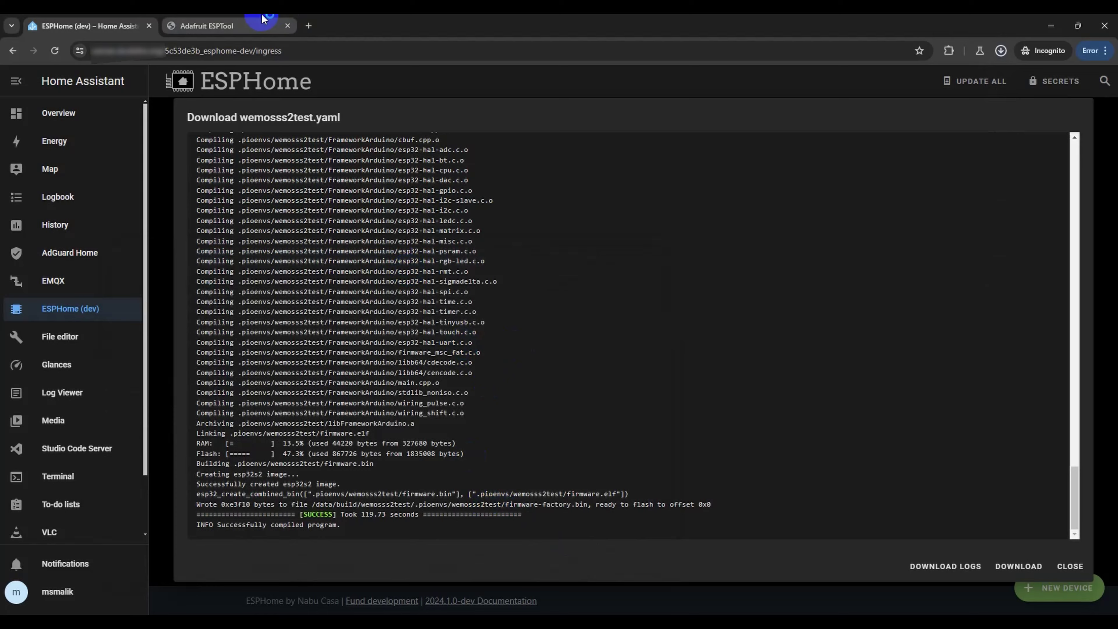
# - Connect Adafruit ESPTool to the ESP32-S2 on serial port COM3
pyautogui.click(249, 21)
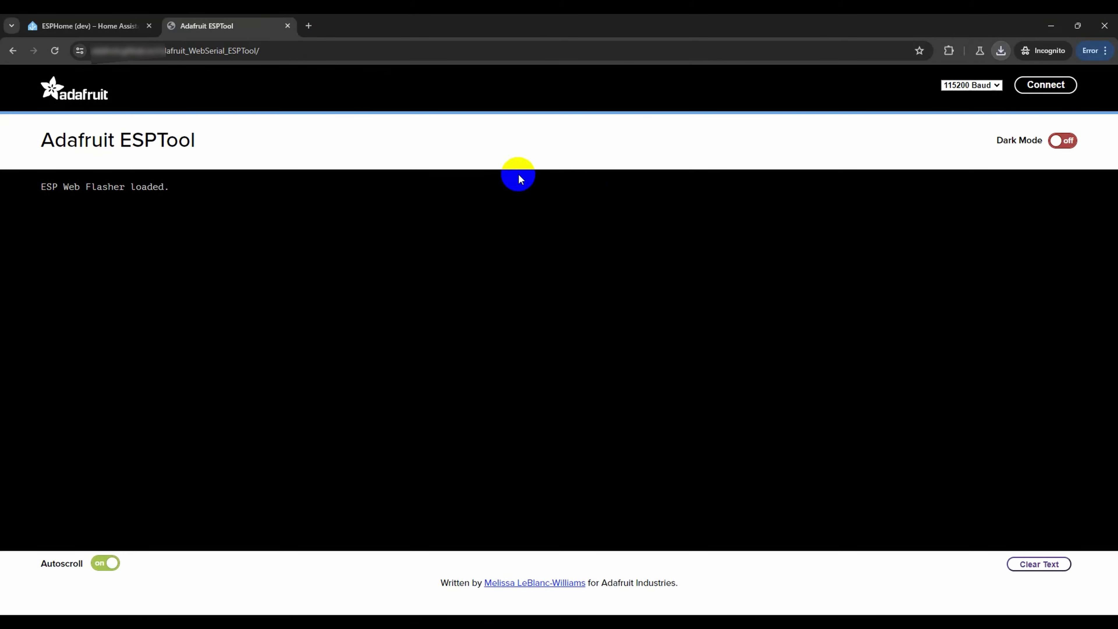
pyautogui.click(1049, 88)
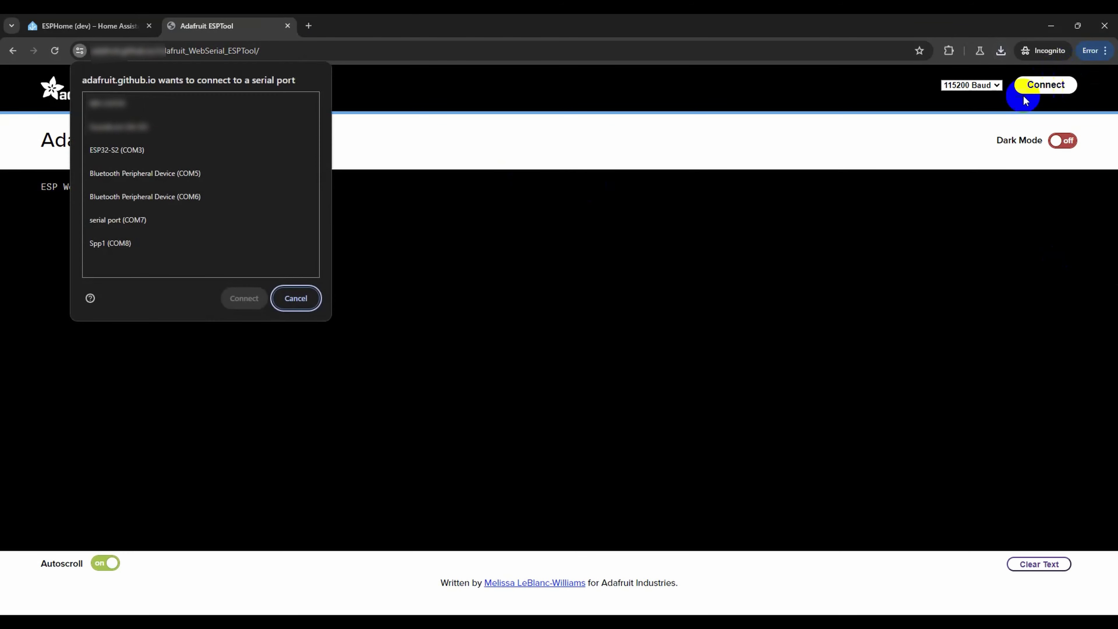
pyautogui.click(161, 148)
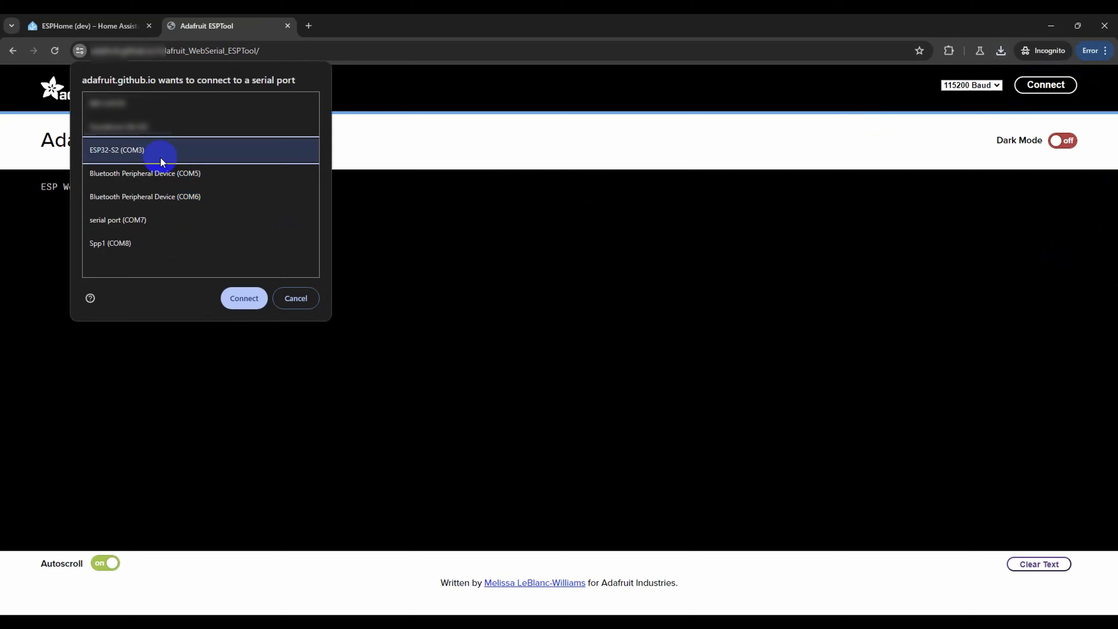
pyautogui.click(235, 297)
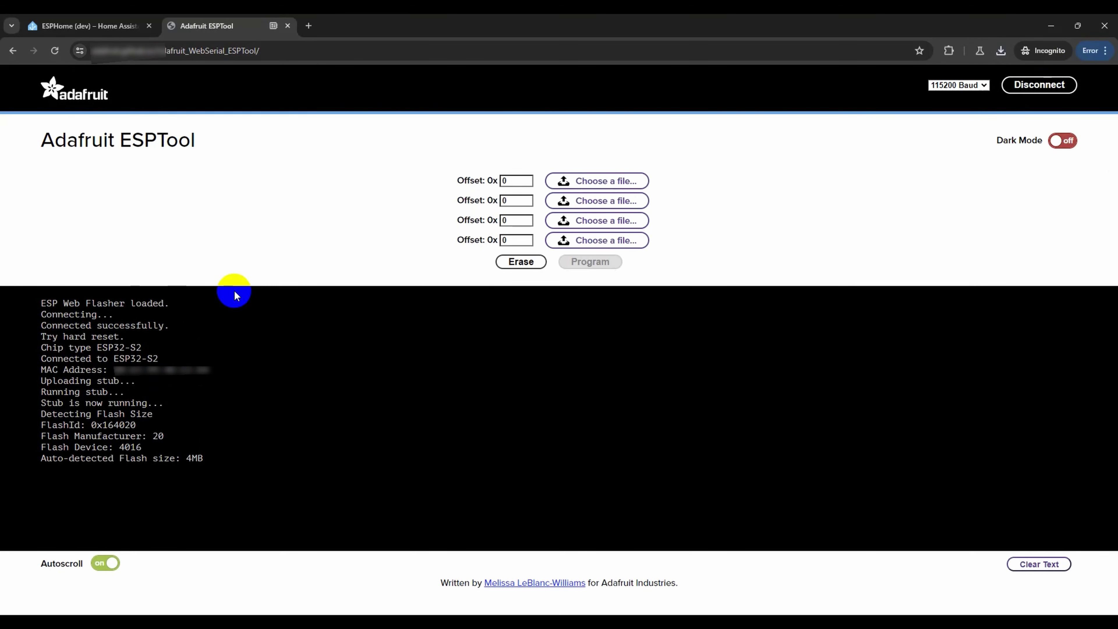
# - Load wemosss2test-factory.bin from Downloads as the offset 0 firmware file
pyautogui.click(604, 182)
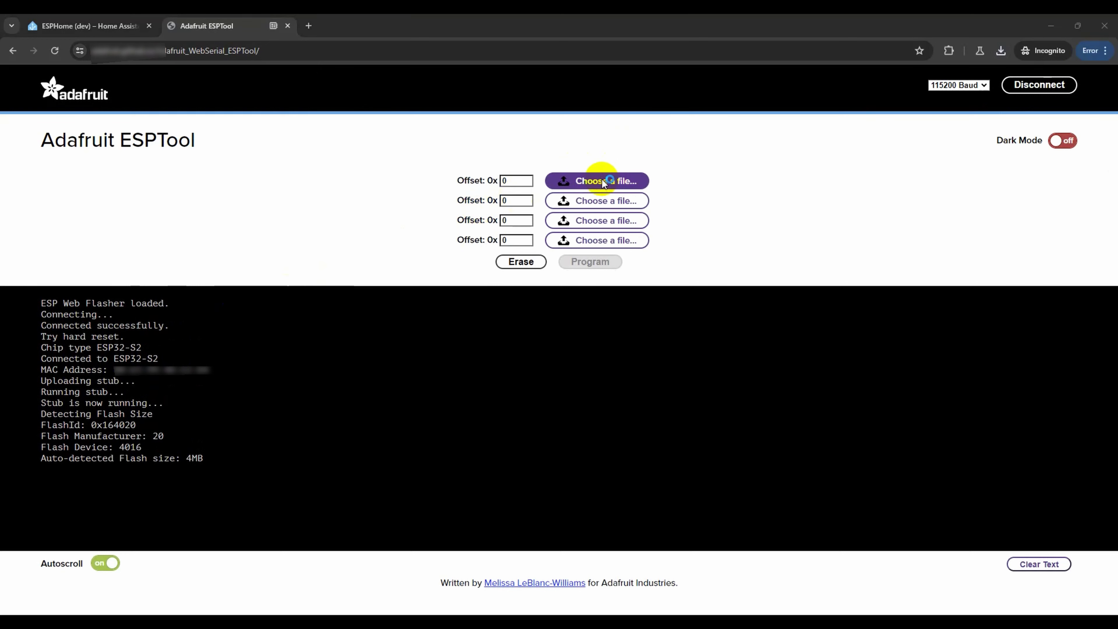
pyautogui.click(280, 357)
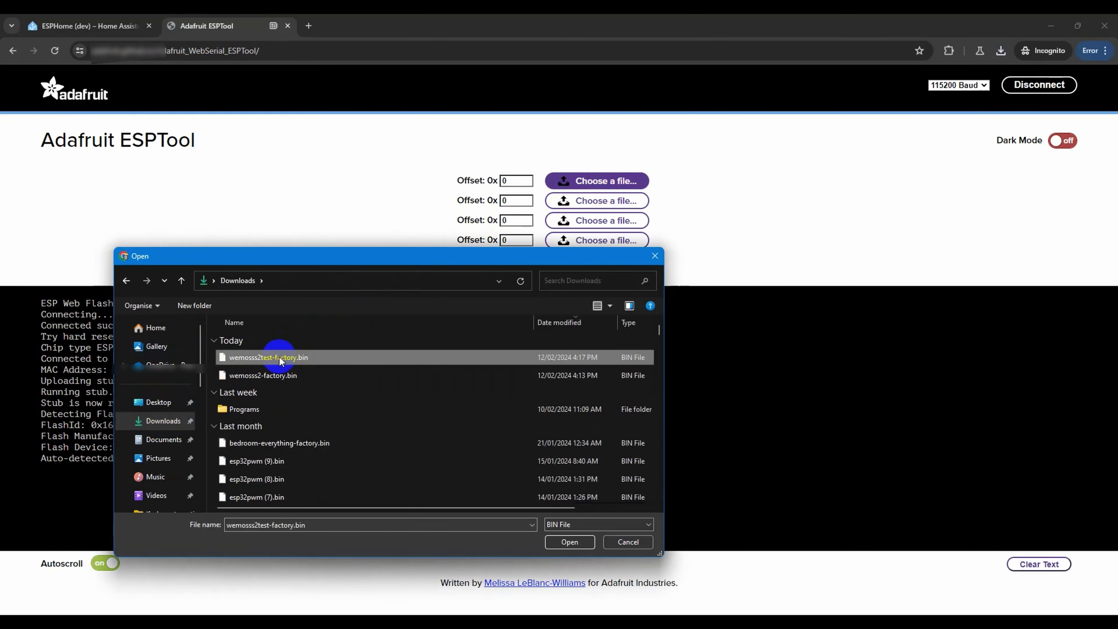
pyautogui.click(558, 545)
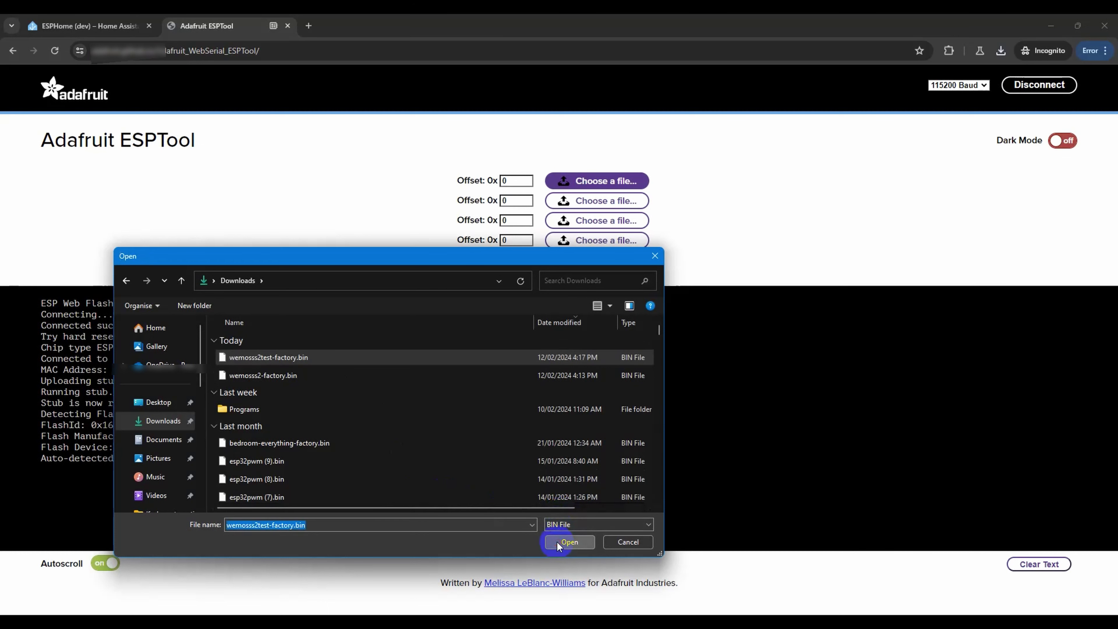
# - Erase the ESP32-S2's entire flash and mark the log's erase-finished message
pyautogui.click(522, 262)
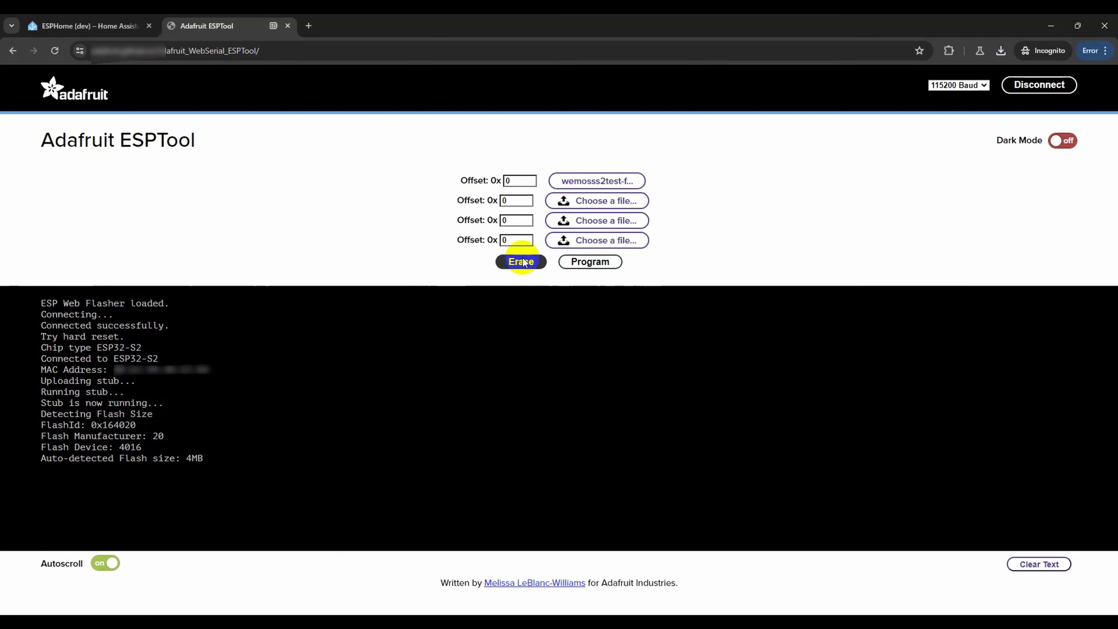
pyautogui.click(522, 265)
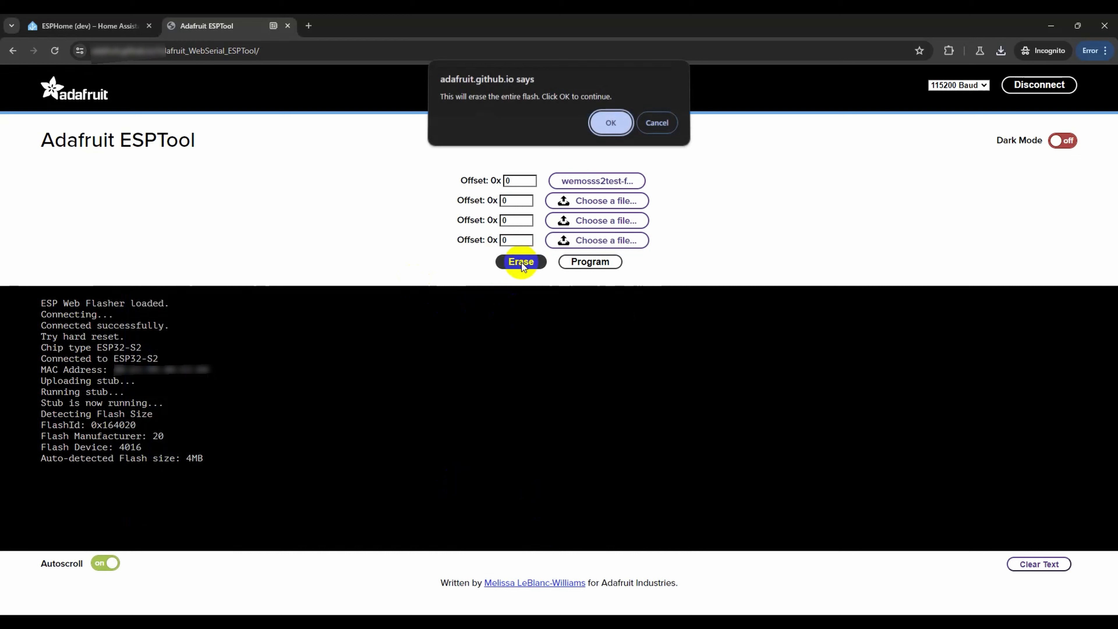
pyautogui.click(602, 119)
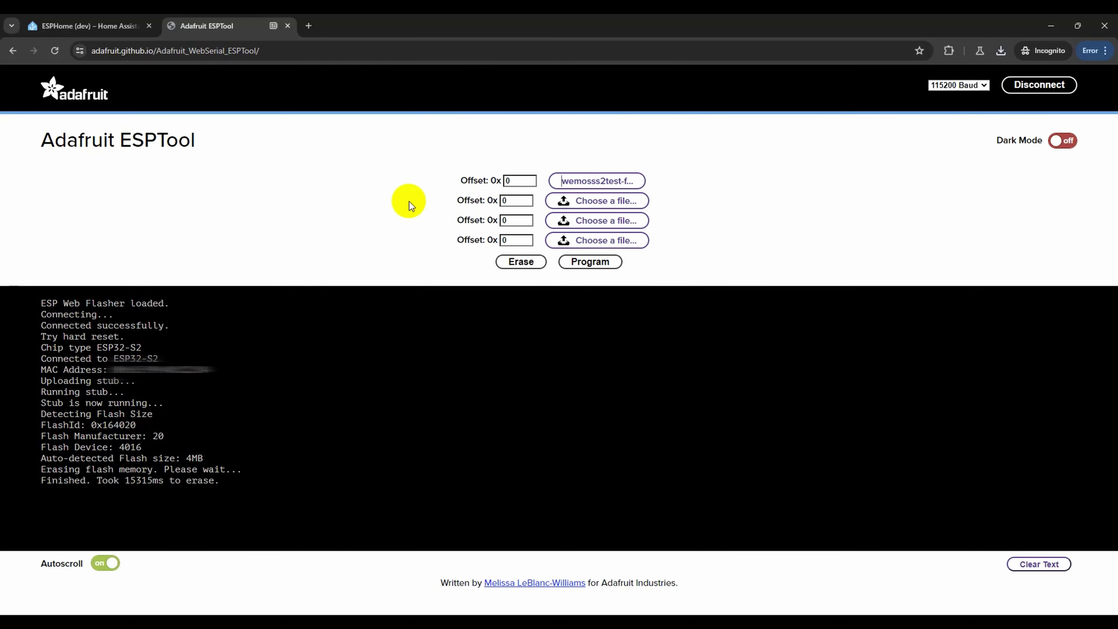
pyautogui.moveTo(171, 482); pyautogui.dragTo(239, 482)
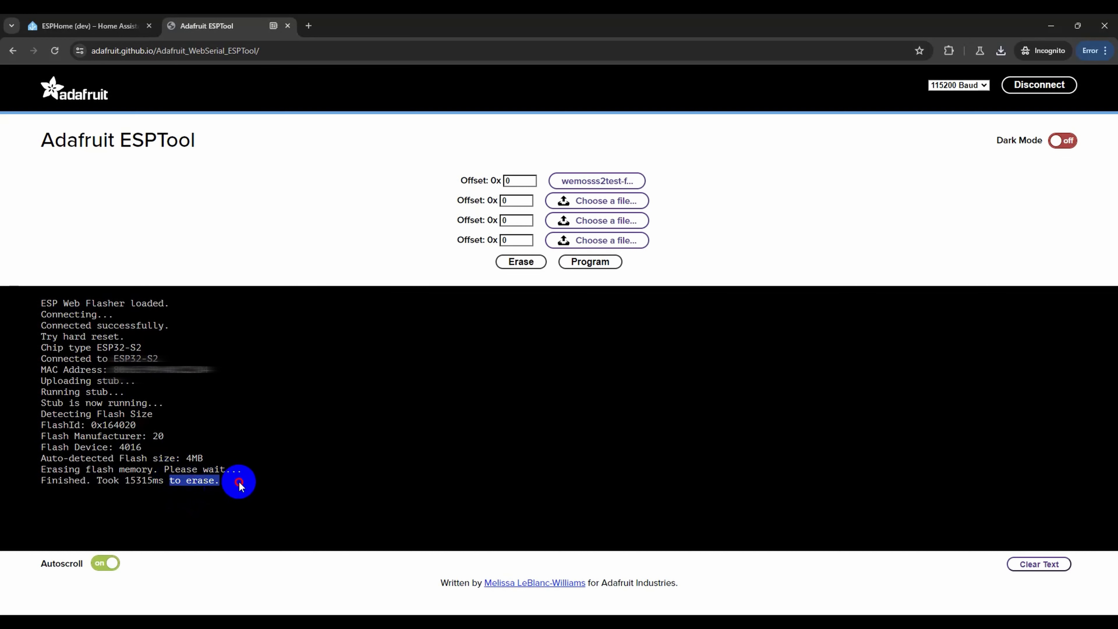
# - Program the factory firmware onto the ESP32-S2, then return to the ESPHome dashboard
pyautogui.click(598, 263)
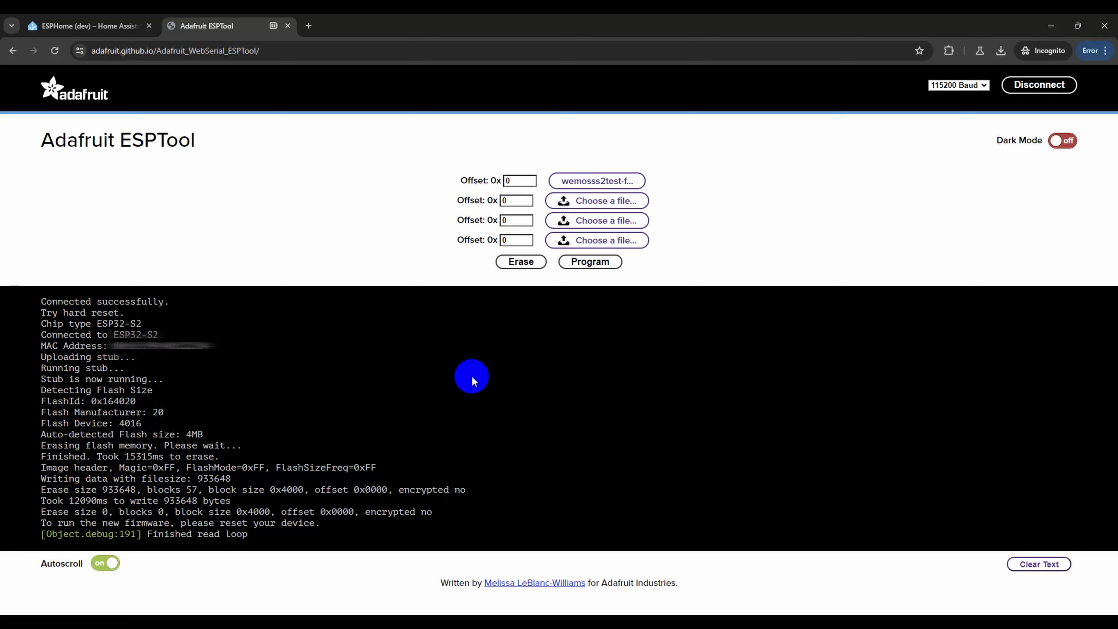
pyautogui.hotkey('ctrl', 'shift', 'Tab')
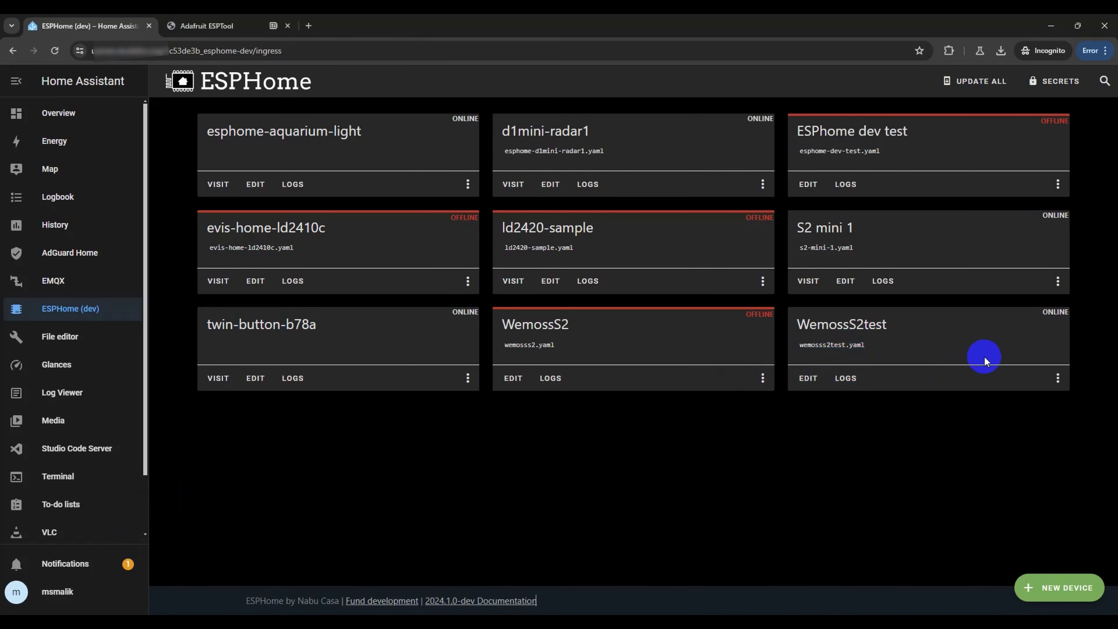
# - View the WemossS2test logs wirelessly, then close the log window
pyautogui.click(846, 378)
pyautogui.click(775, 289)
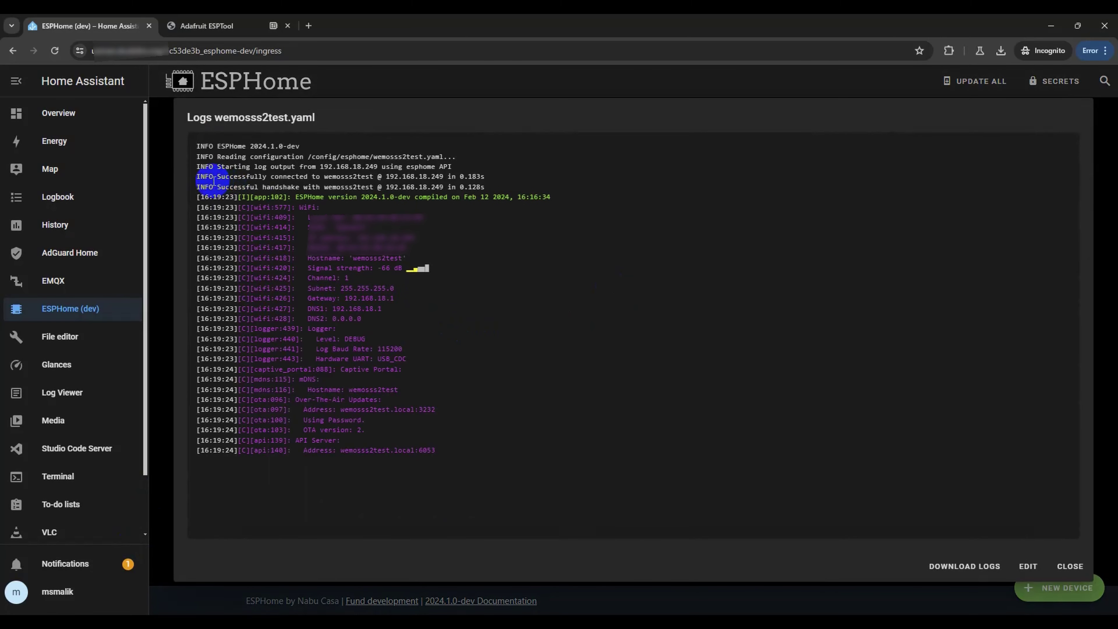
pyautogui.click(438, 313)
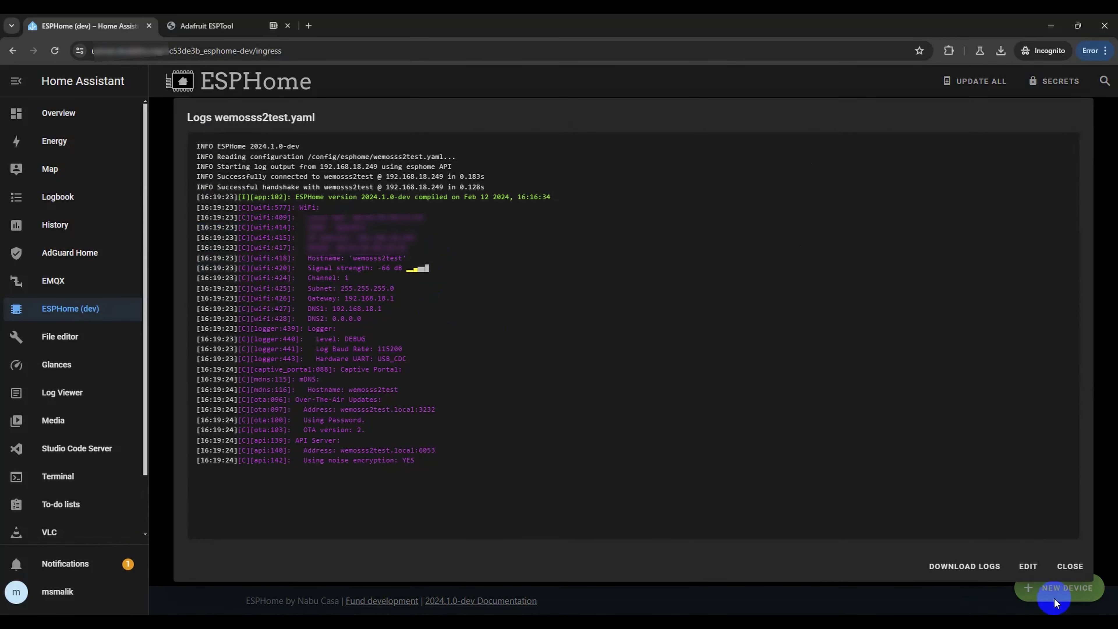
pyautogui.click(1069, 567)
# - Start configuring the discovered WemossS2test ESPHome node from the new-devices notification
pyautogui.click(87, 568)
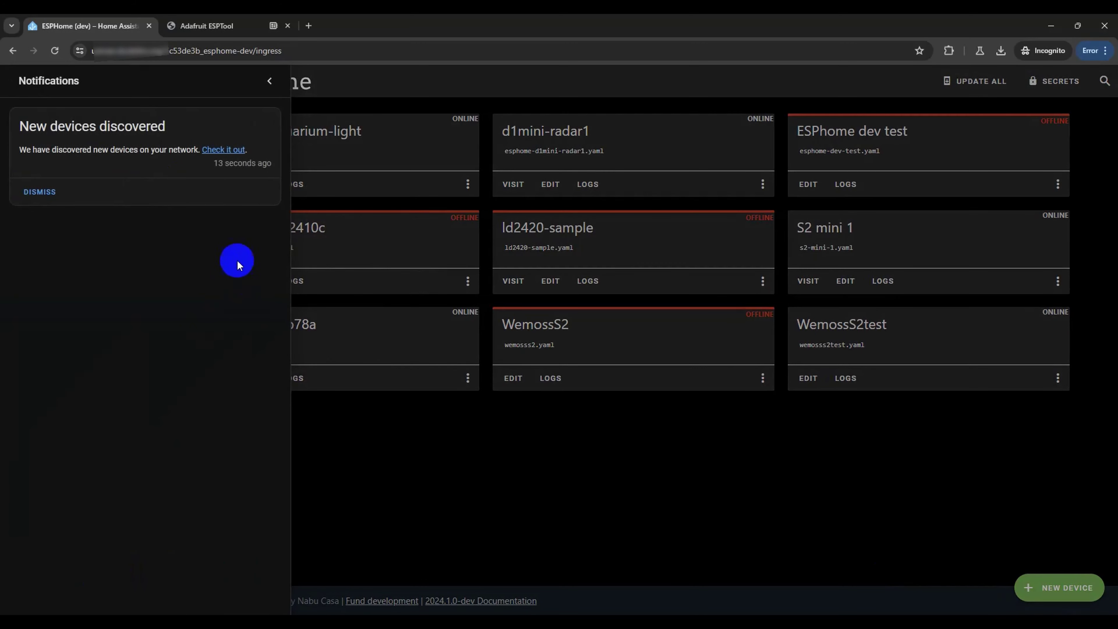
pyautogui.click(222, 150)
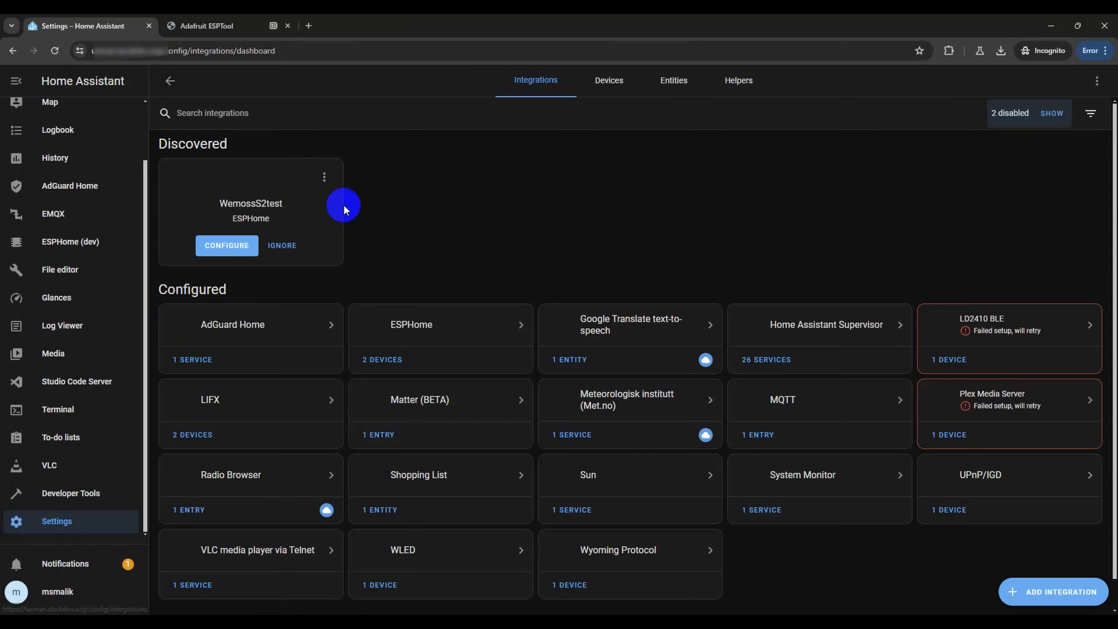
pyautogui.click(248, 239)
pyautogui.click(675, 369)
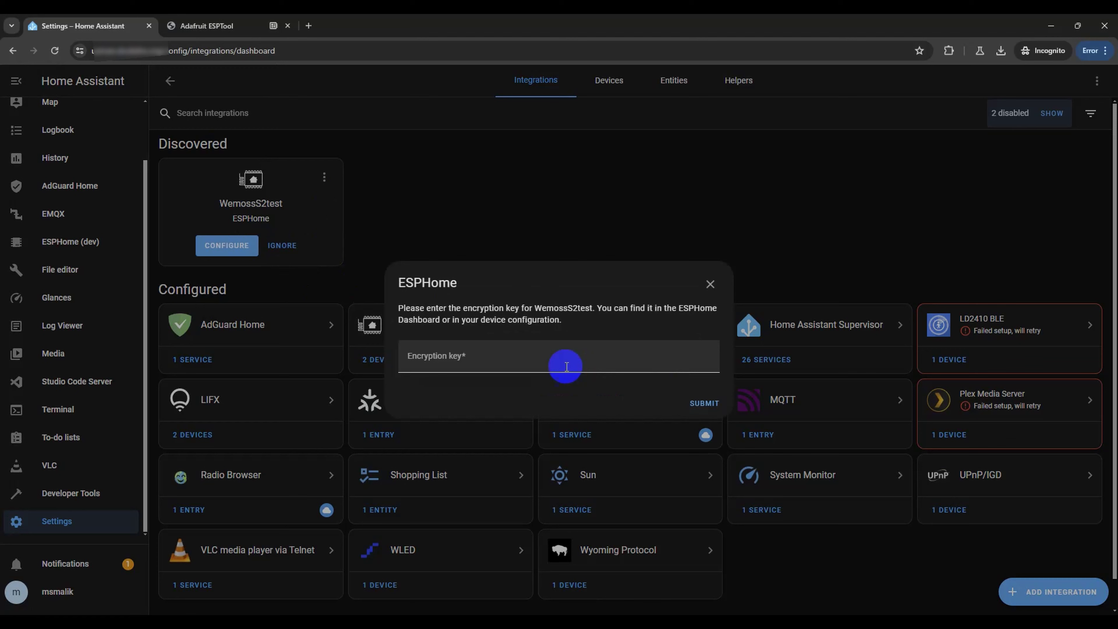
pyautogui.click(547, 360)
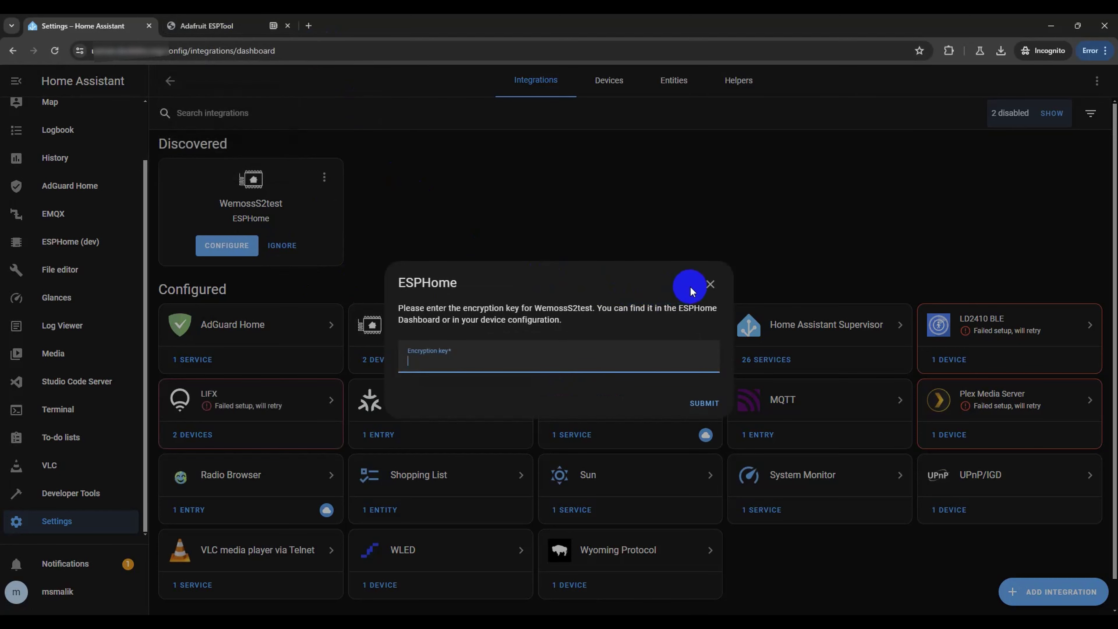
pyautogui.click(711, 285)
# - Copy the API encryption key from wemosss2test.yaml and paste it into the key field
pyautogui.click(66, 241)
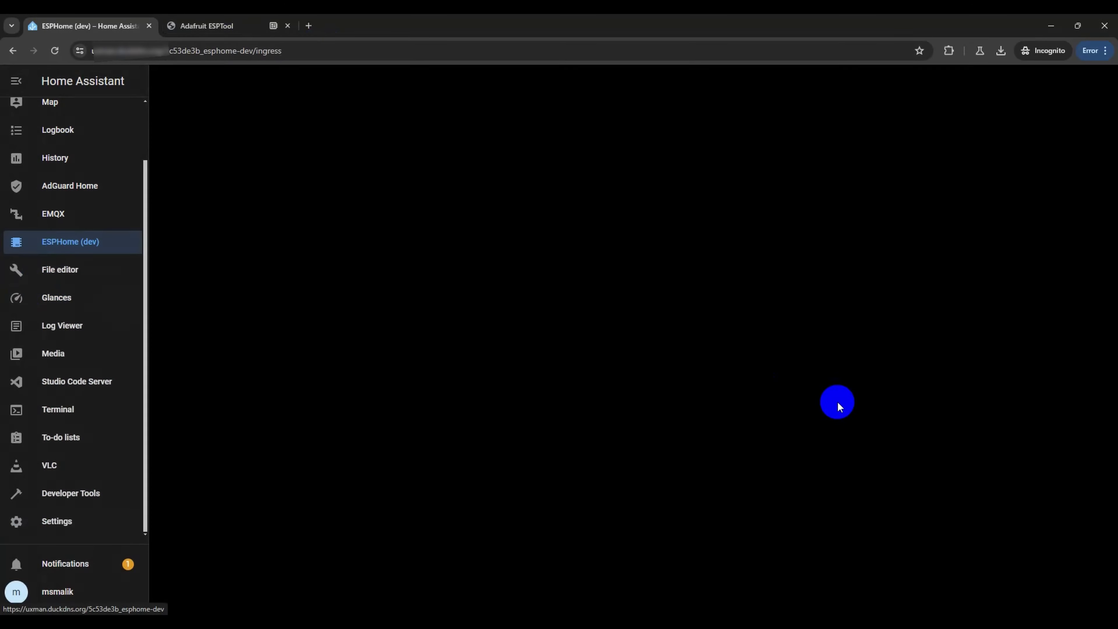
pyautogui.click(807, 378)
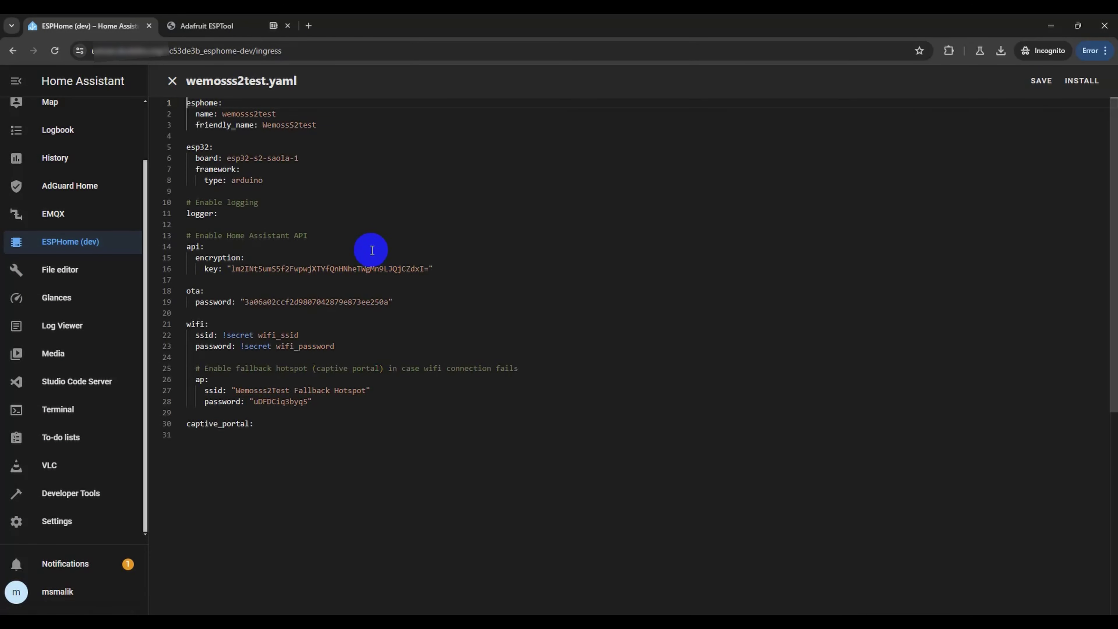
pyautogui.moveTo(429, 268); pyautogui.dragTo(231, 269)
pyautogui.hotkey('ctrl', 'c')
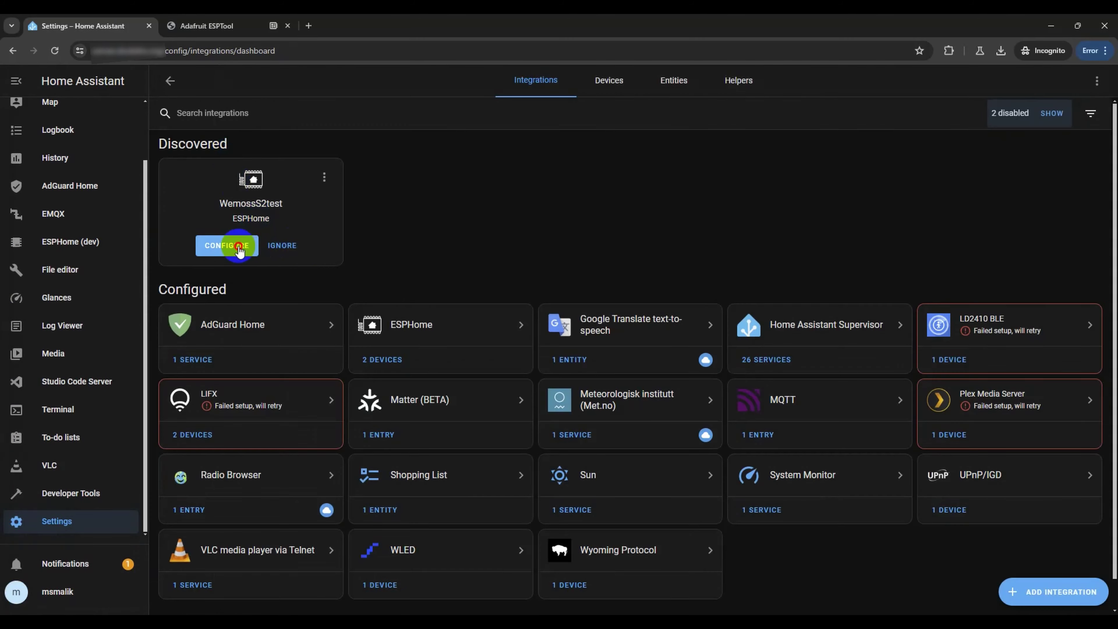
pyautogui.click(226, 246)
pyautogui.hotkey('ctrl', 'v')
# - Submit the encryption key and assign WemossS2test to the Living Room area
pyautogui.click(701, 411)
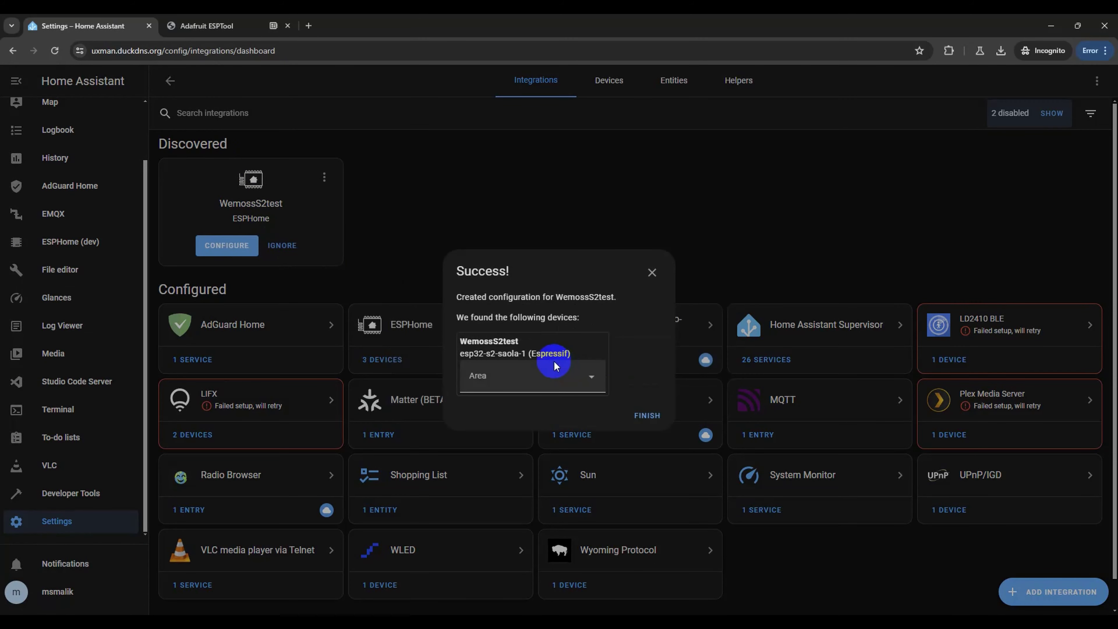
pyautogui.click(581, 388)
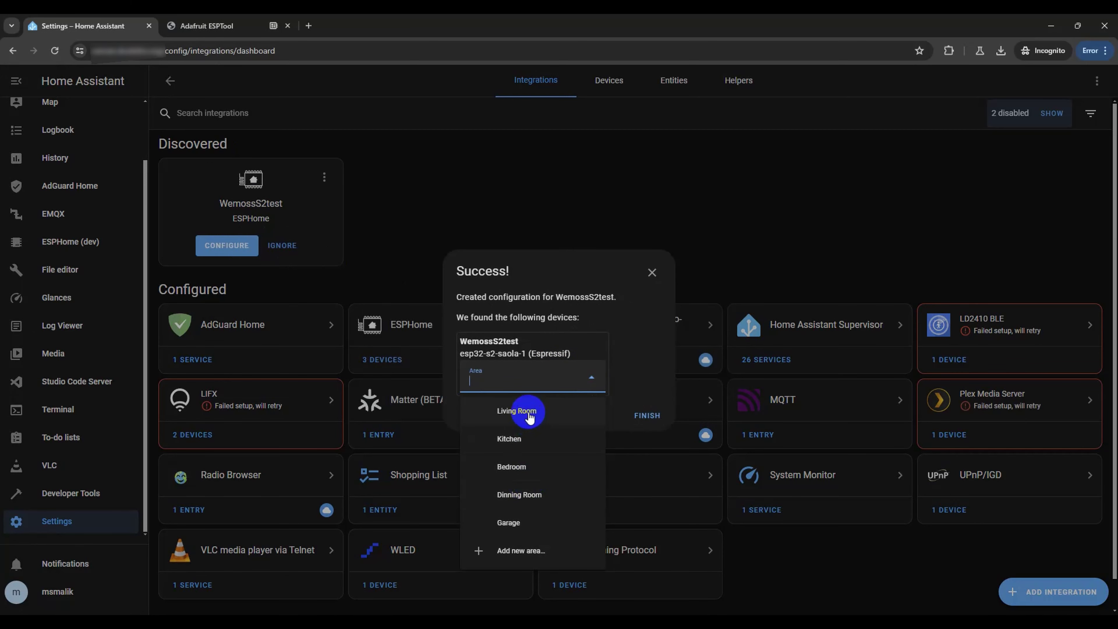
pyautogui.click(529, 414)
pyautogui.click(644, 416)
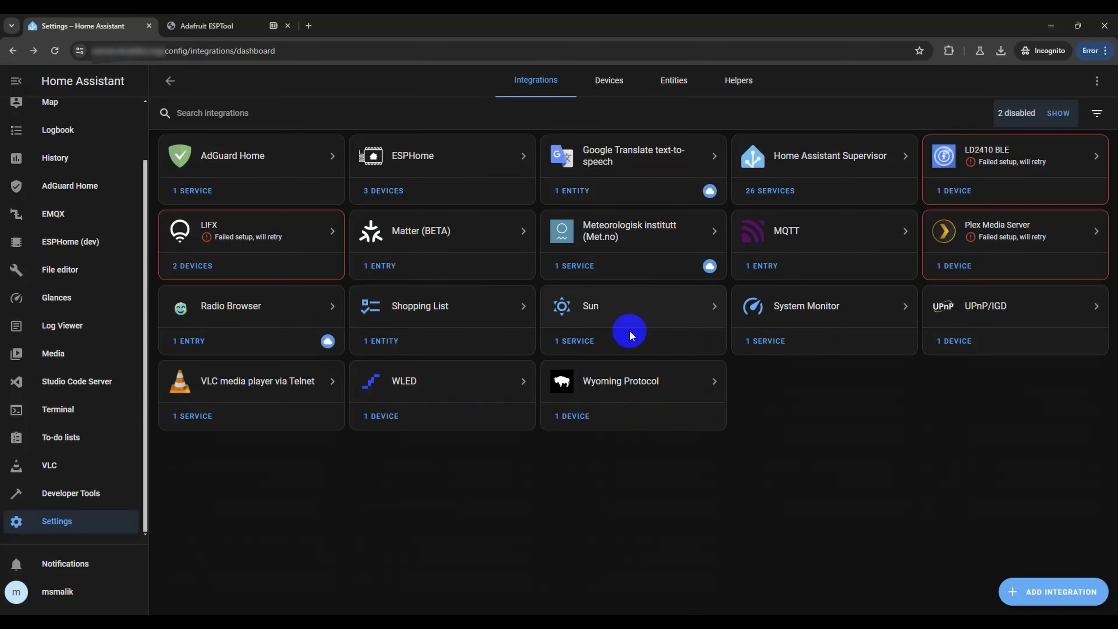
# - Open the WemossS2test device page from the ESPHome integration and note it has no entities
pyautogui.click(463, 155)
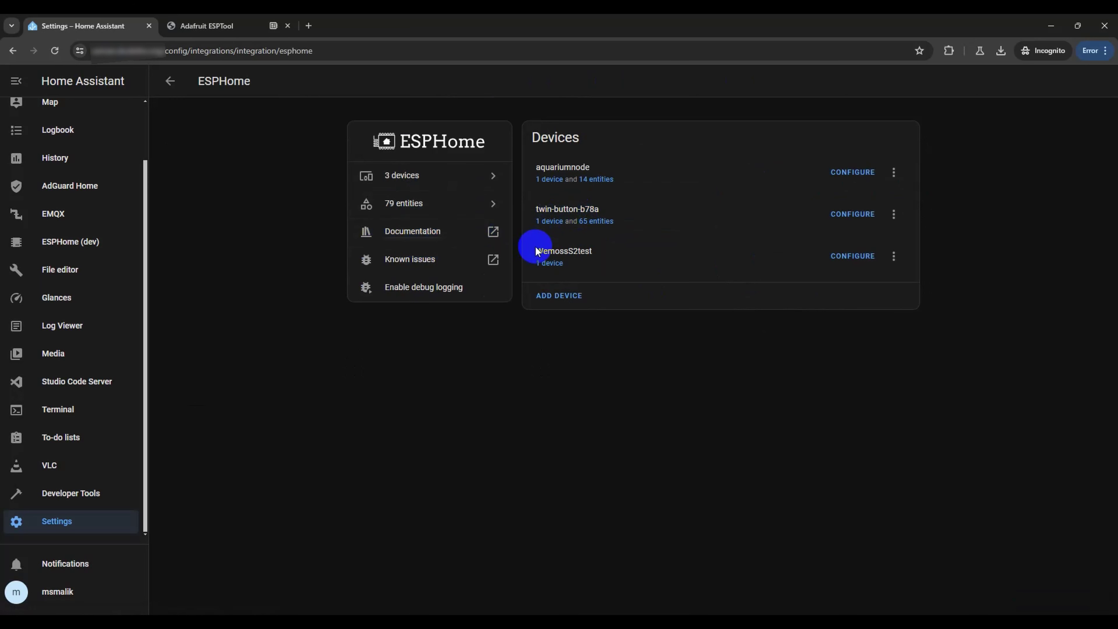
pyautogui.click(544, 267)
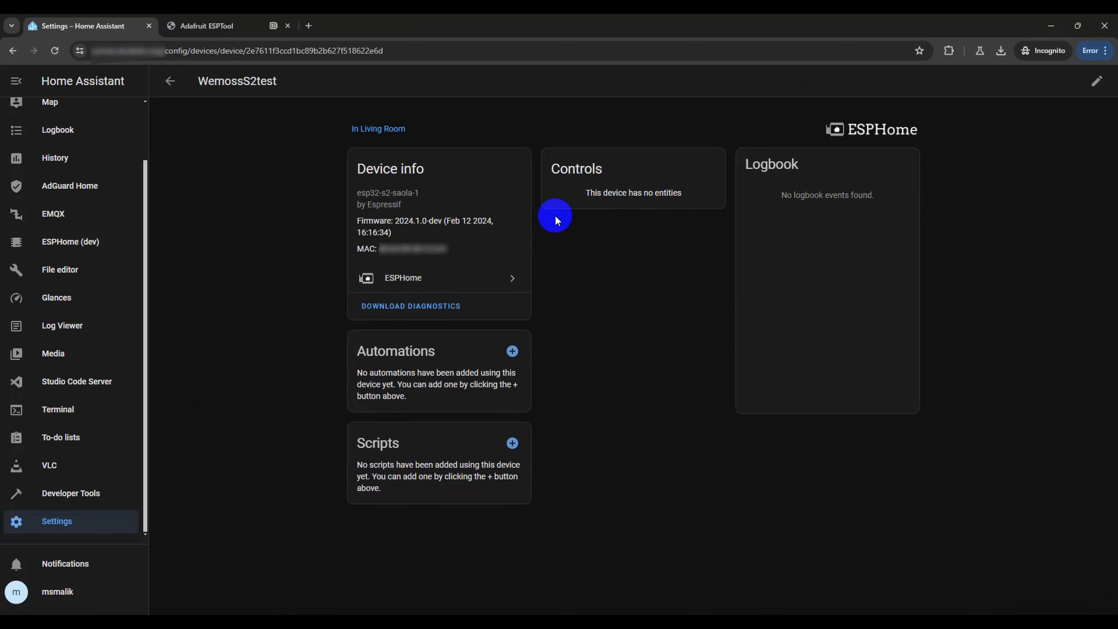
pyautogui.moveTo(608, 194); pyautogui.dragTo(666, 204)
pyautogui.click(666, 204)
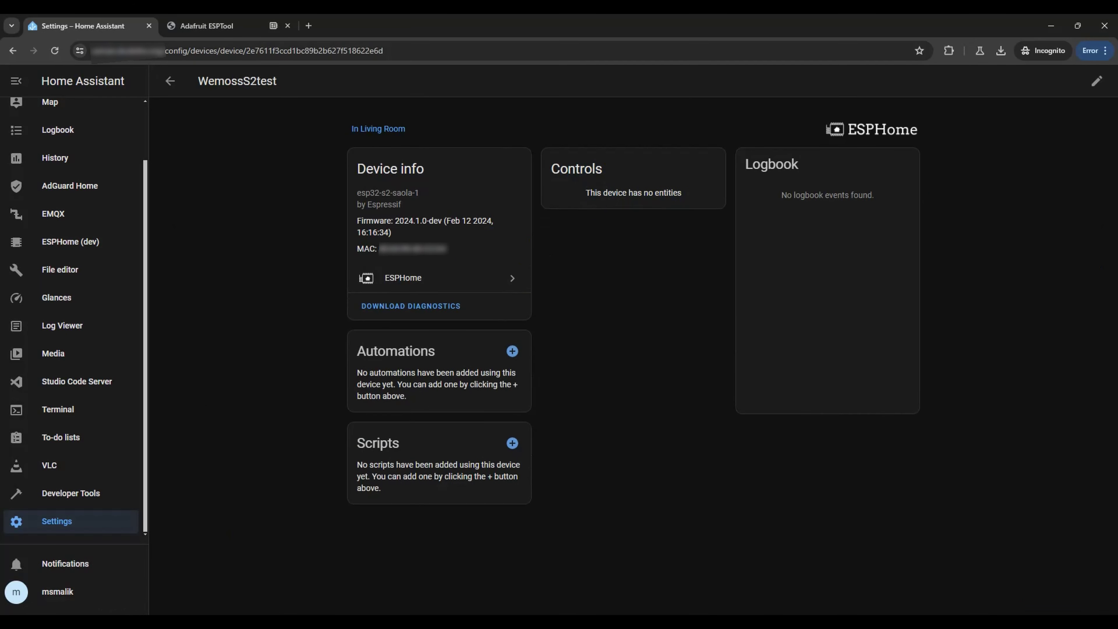